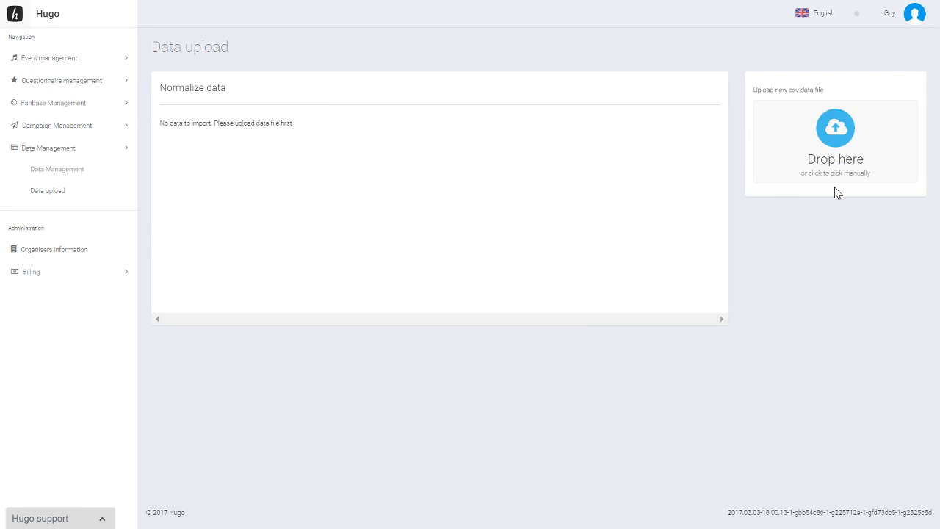
Upload the CSV file "Demo File" from the Demo Videos folder as the new data file.
left_click(841, 148)
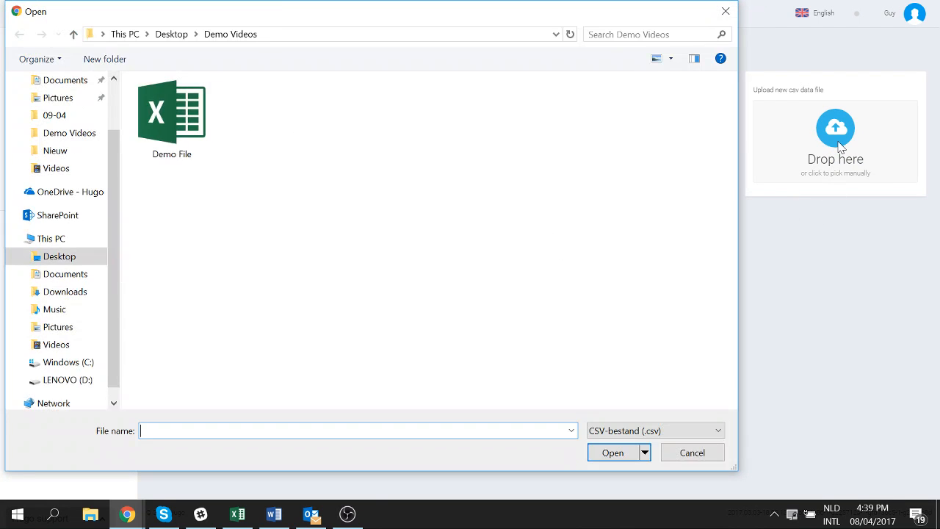
left_click(191, 116)
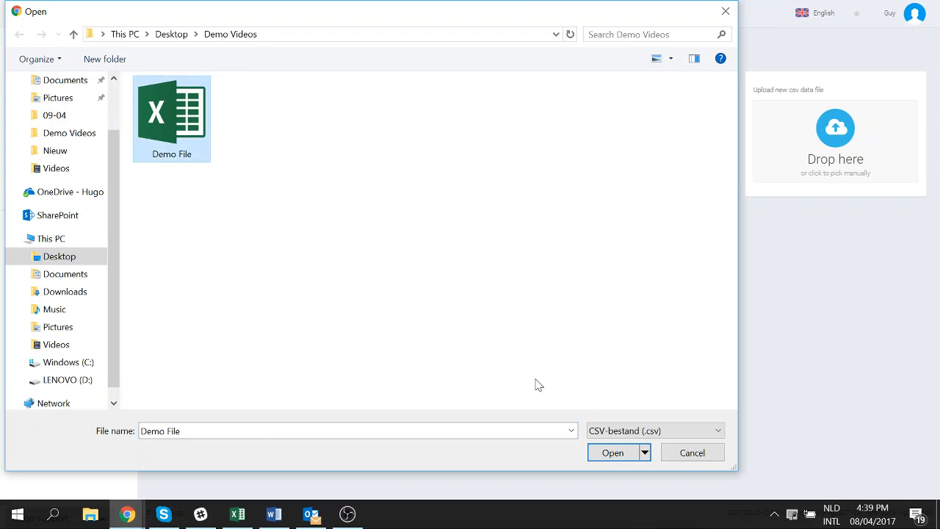
left_click(617, 457)
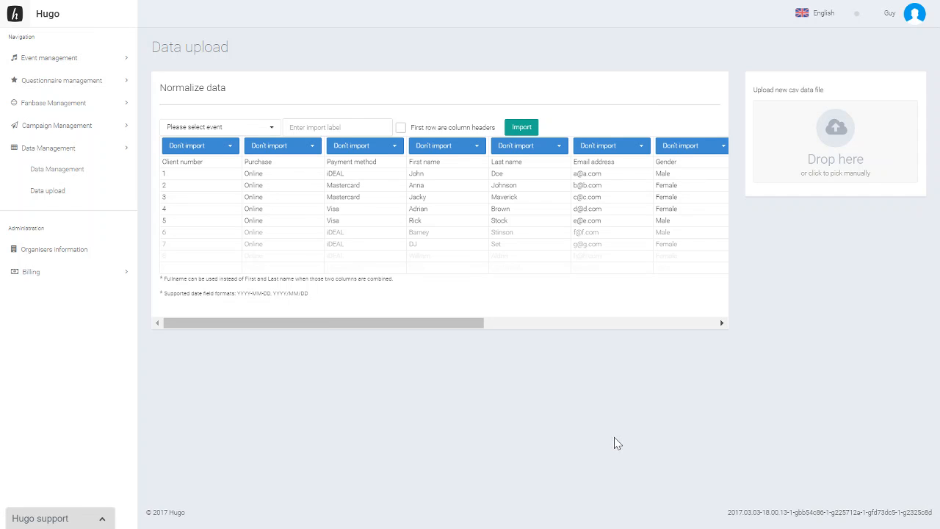
Assign the import to the event "Your great event of today" and label it "Demo import".
left_click(271, 132)
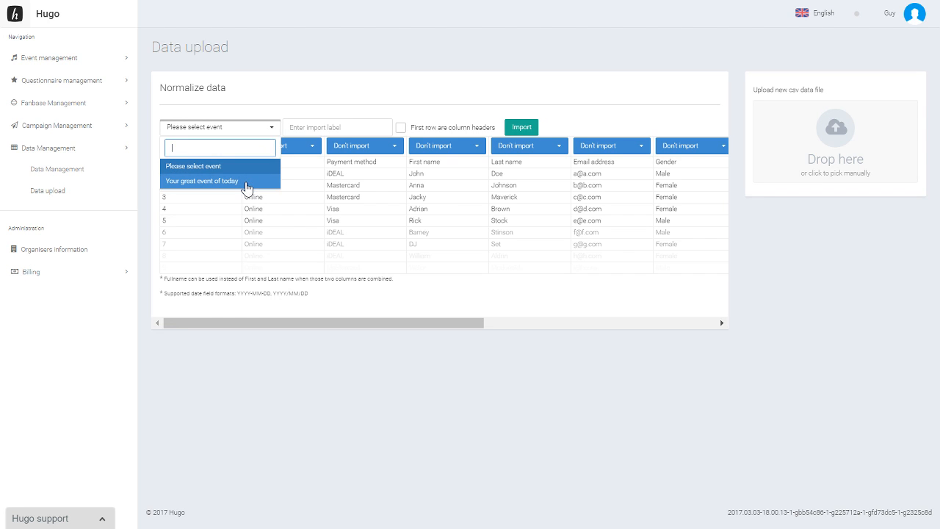
left_click(246, 186)
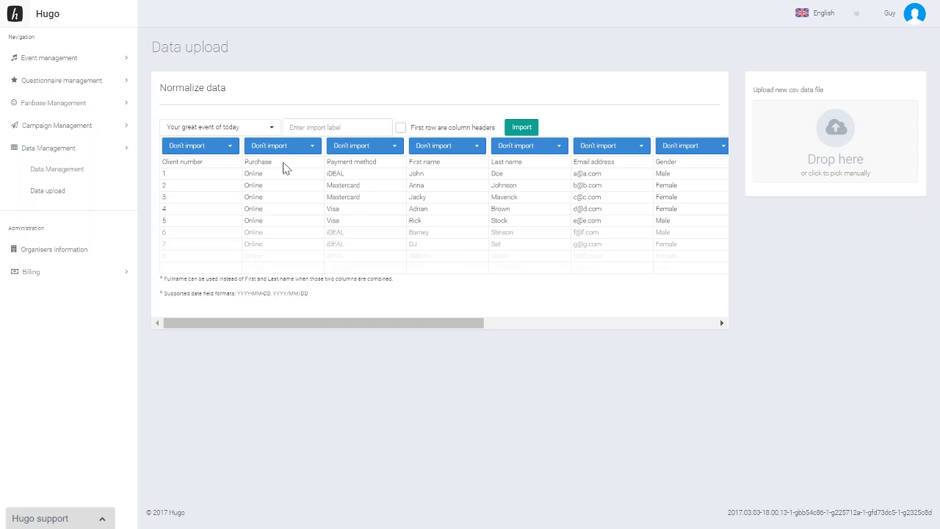
left_click(297, 127)
type("De")
type("p")
key("BackSpace")
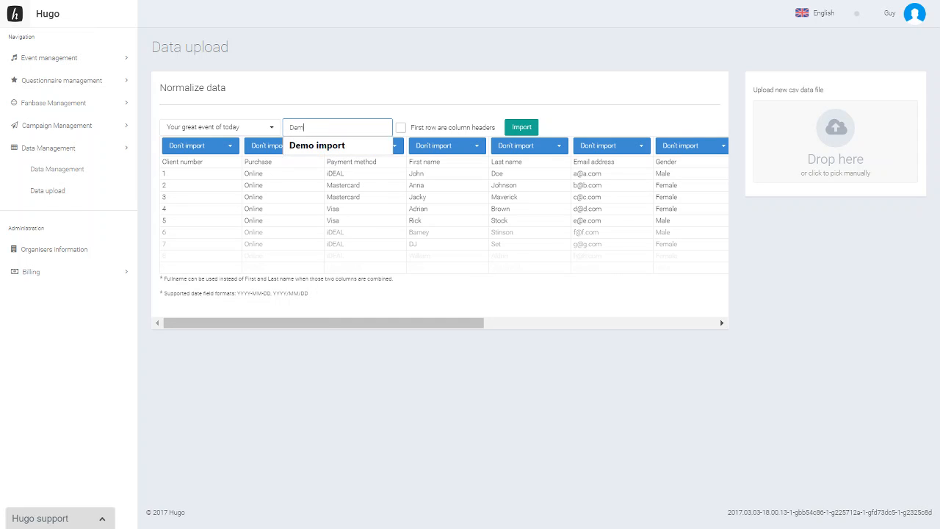
left_click(335, 145)
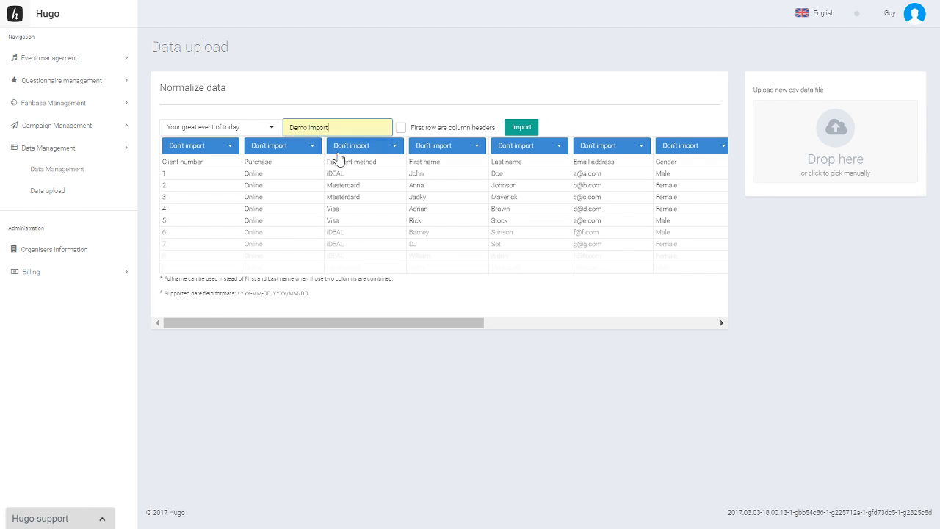
Mark the first row as column headers and map the Payment method column to Generic text 1.
left_click(420, 133)
left_click(402, 132)
left_click(385, 149)
scroll(376, 200, "down", 3)
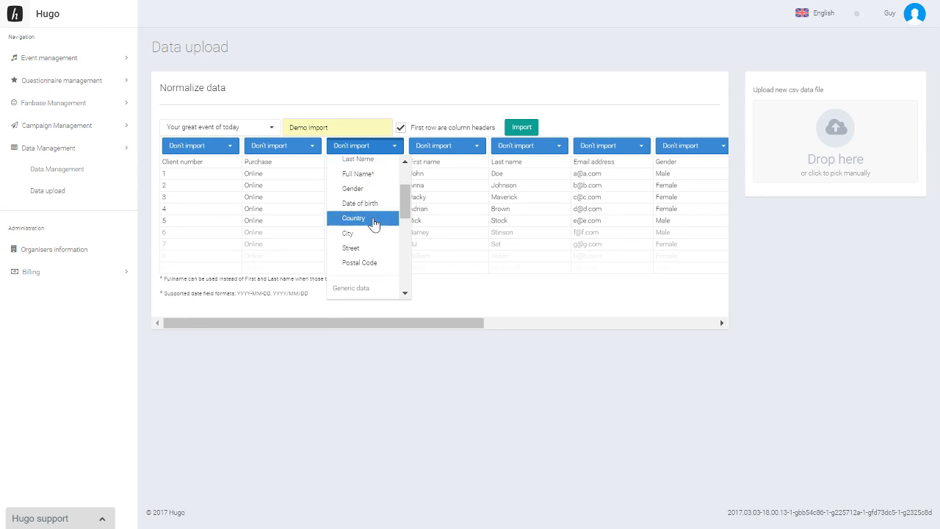
scroll(374, 223, "down", 2)
left_click(379, 230)
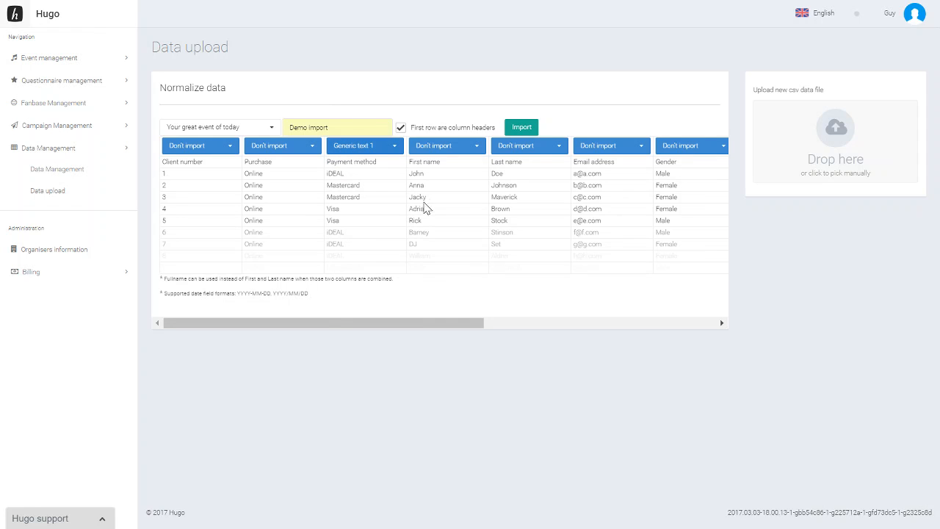
Map the First name, Last name and Email address columns to First Name, Last Name and Email.
left_click(463, 149)
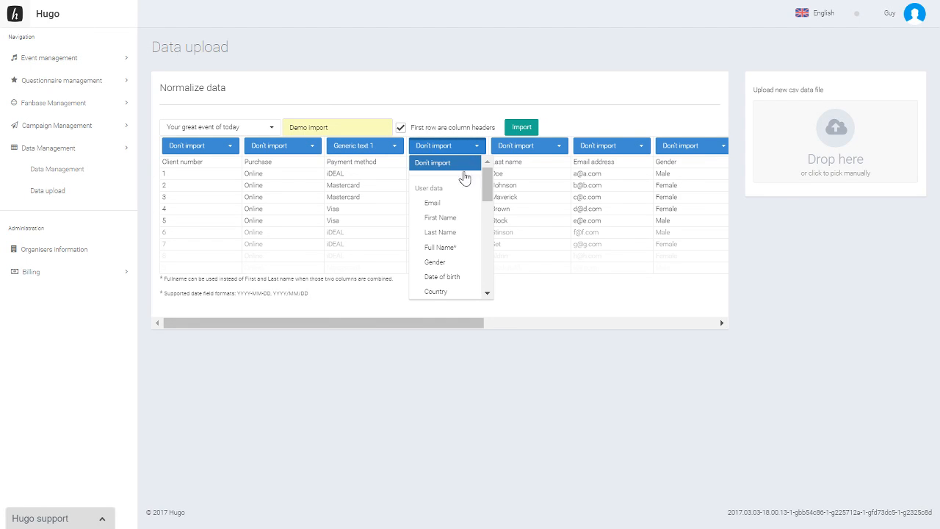
left_click(455, 217)
left_click(528, 153)
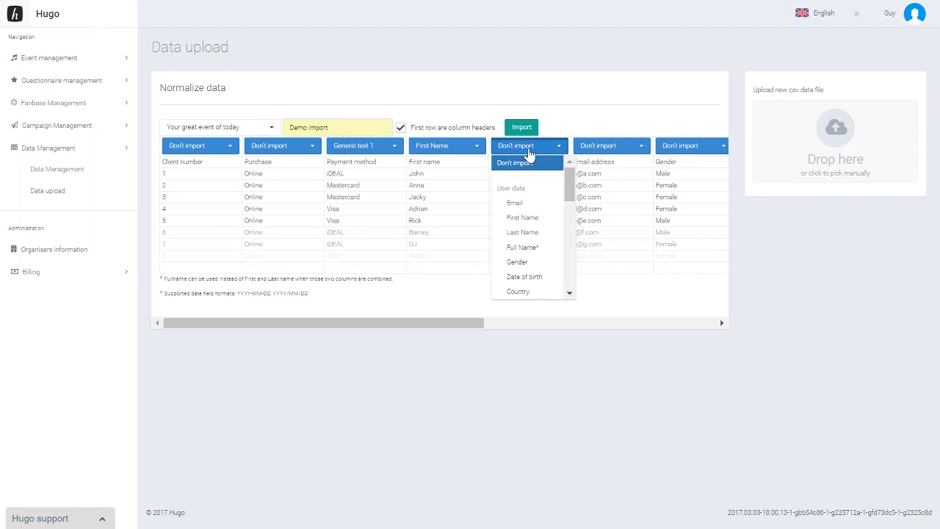
left_click(525, 233)
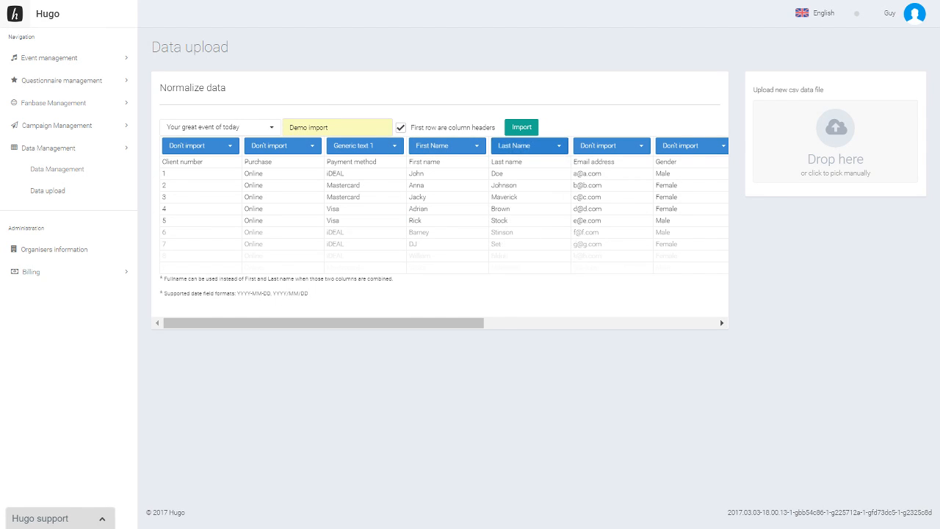
left_click(617, 148)
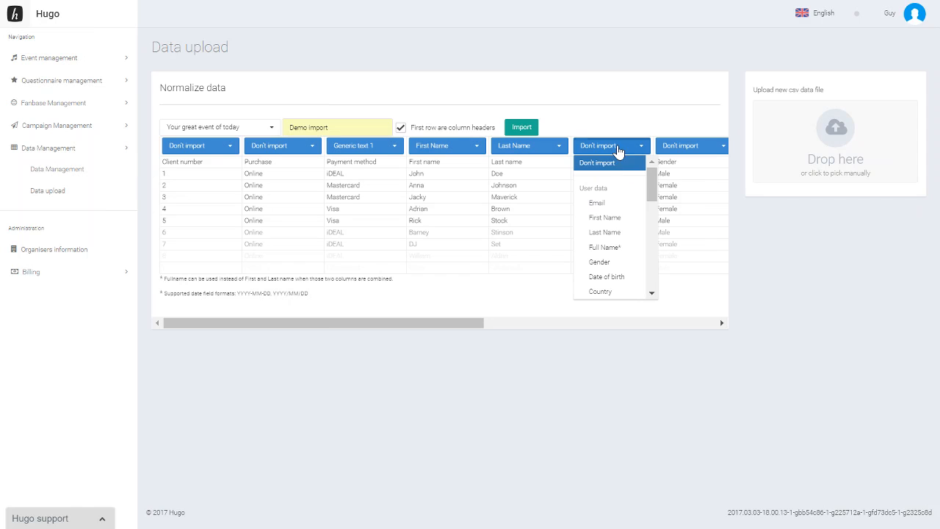
left_click(605, 209)
Map the Gender column to Gender and the Product type column to Generic text 2.
left_click_drag(463, 323, 563, 314)
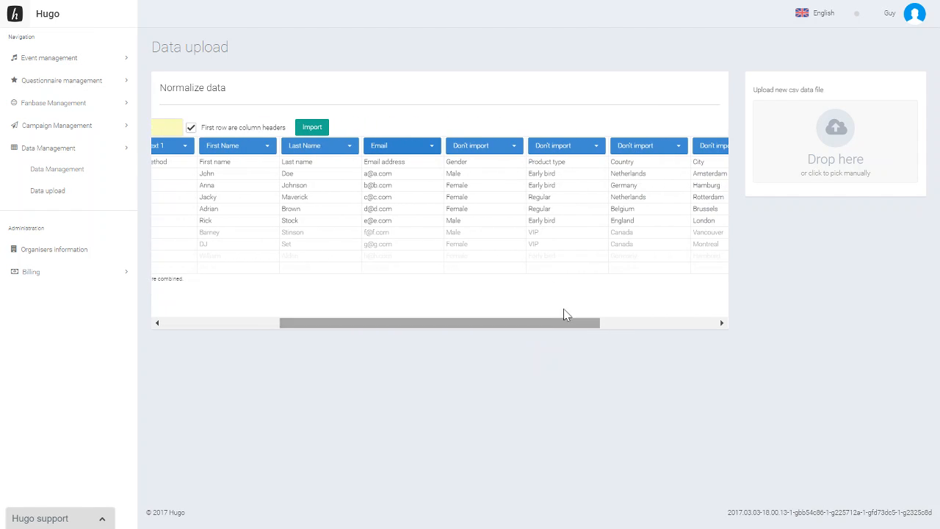
left_click(504, 147)
scroll(505, 179, "down", 2)
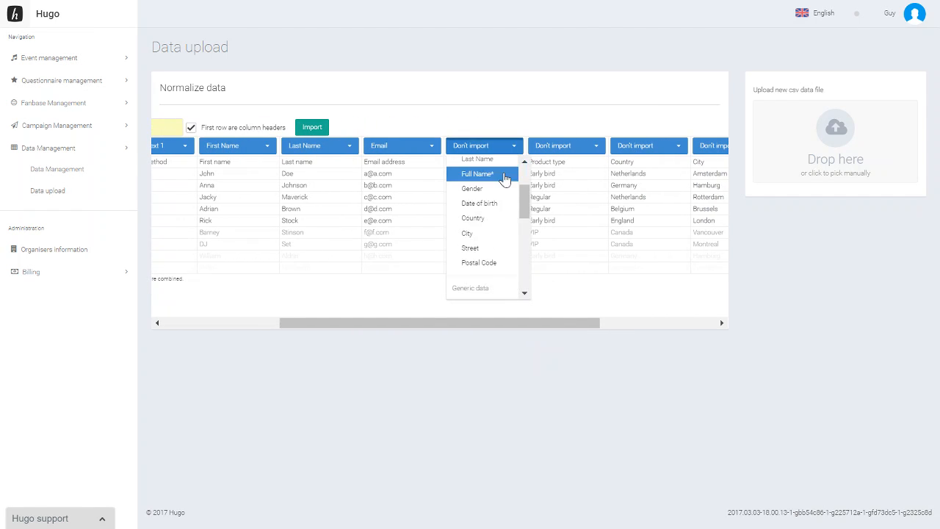
left_click(503, 189)
left_click(556, 150)
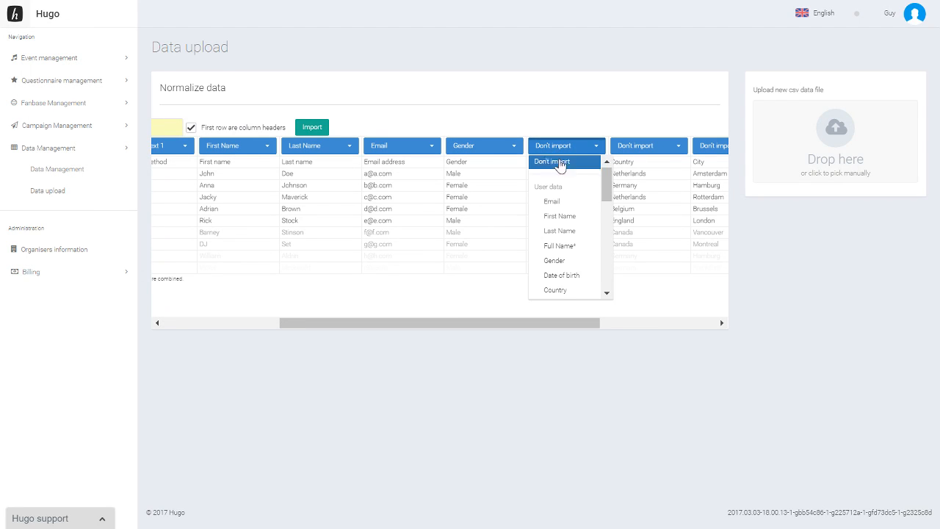
scroll(560, 166, "down", 3)
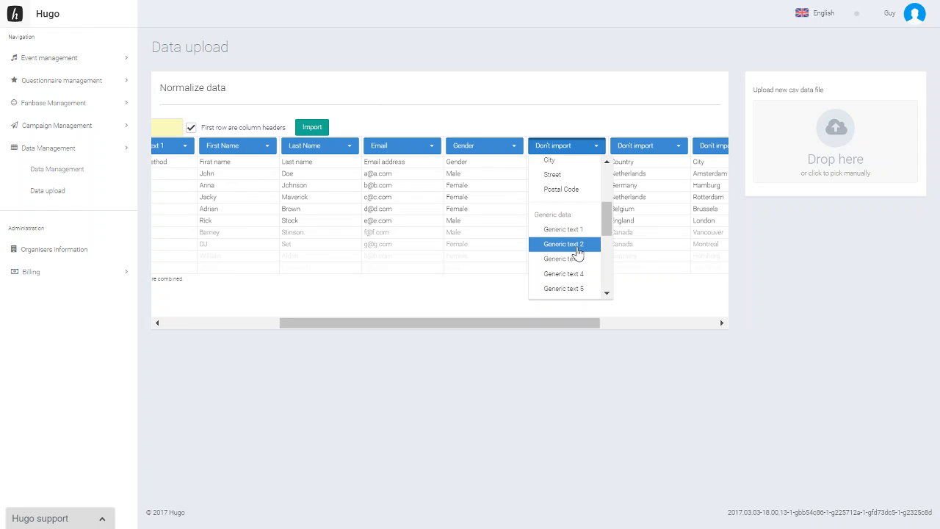
left_click(578, 252)
Map the Country column to Country and the City column to City.
left_click_drag(560, 321, 656, 320)
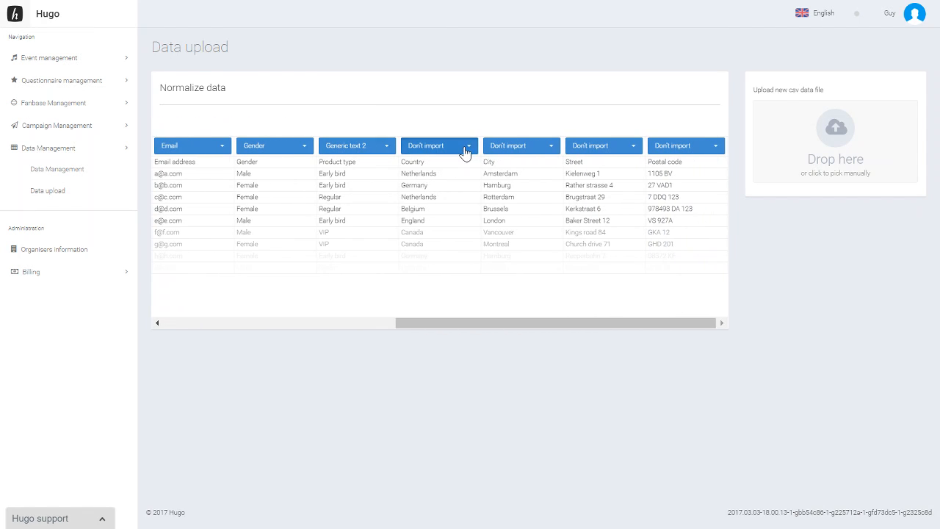
left_click(465, 147)
scroll(451, 220, "down", 2)
left_click(450, 222)
left_click(514, 146)
scroll(512, 213, "down", 2)
left_click(520, 235)
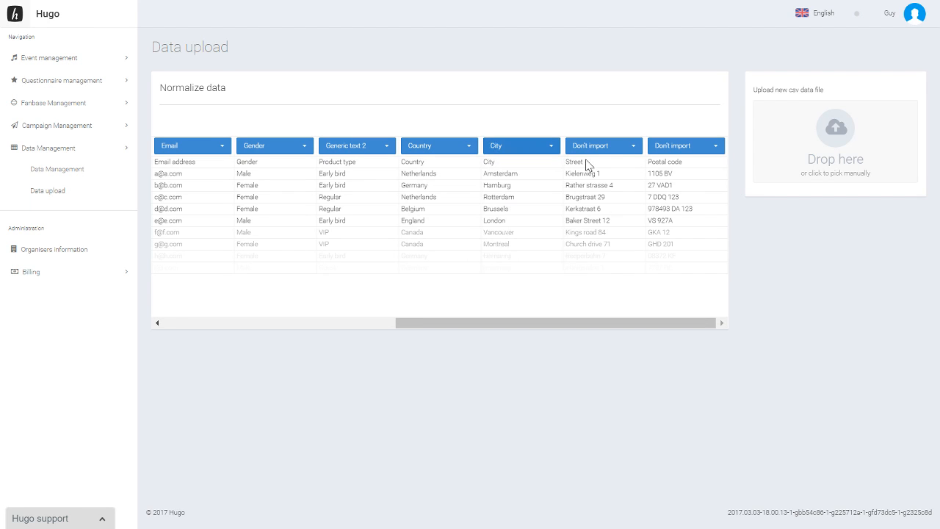
Map the remaining Street and Postal code columns to Street and Postal Code, and run the import.
left_click(608, 148)
scroll(617, 213, "down", 2)
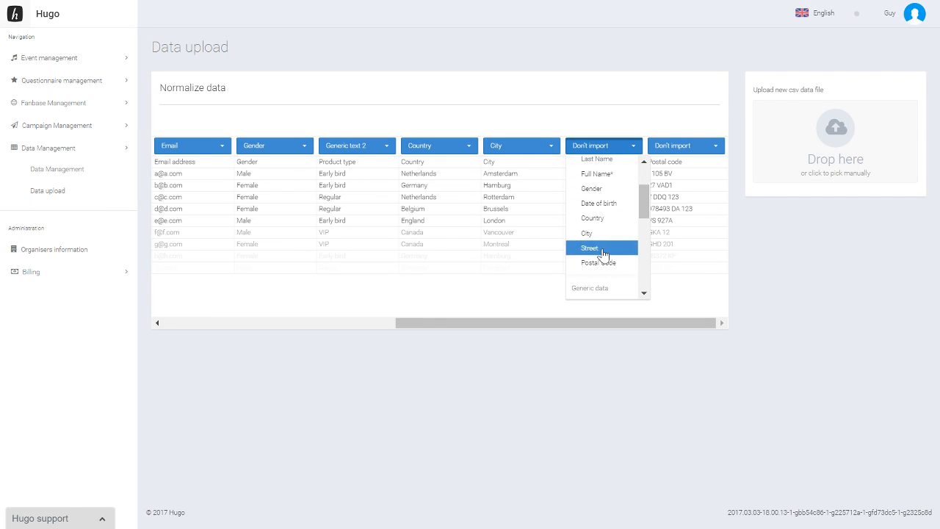
left_click(602, 249)
left_click(688, 149)
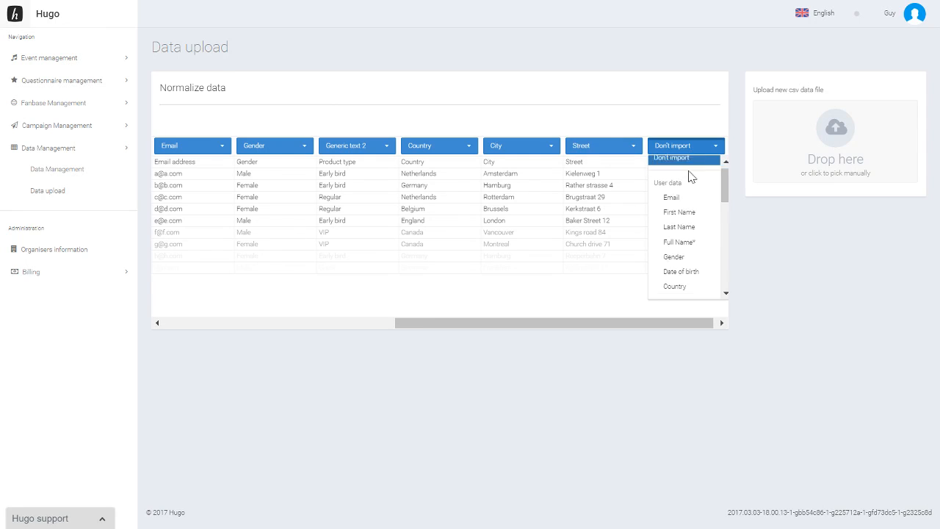
scroll(686, 220, "down", 2)
left_click(682, 264)
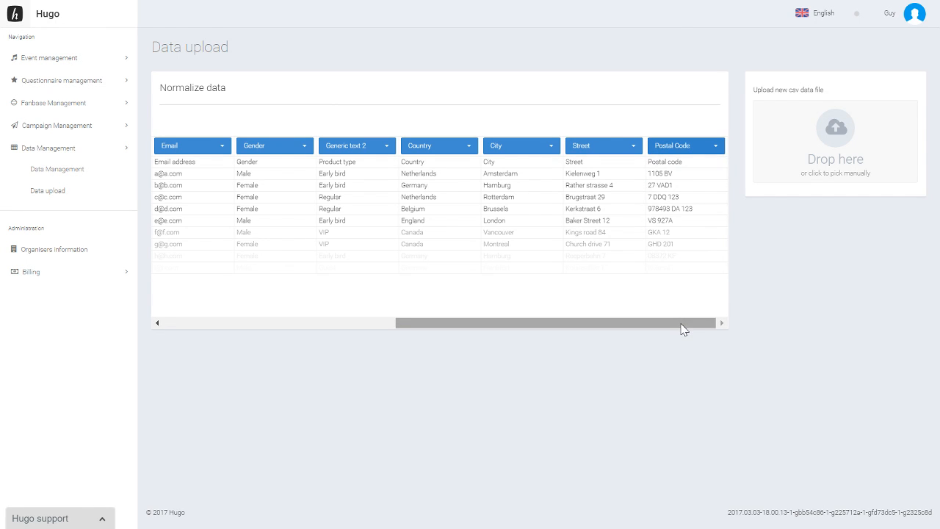
left_click_drag(681, 329, 352, 331)
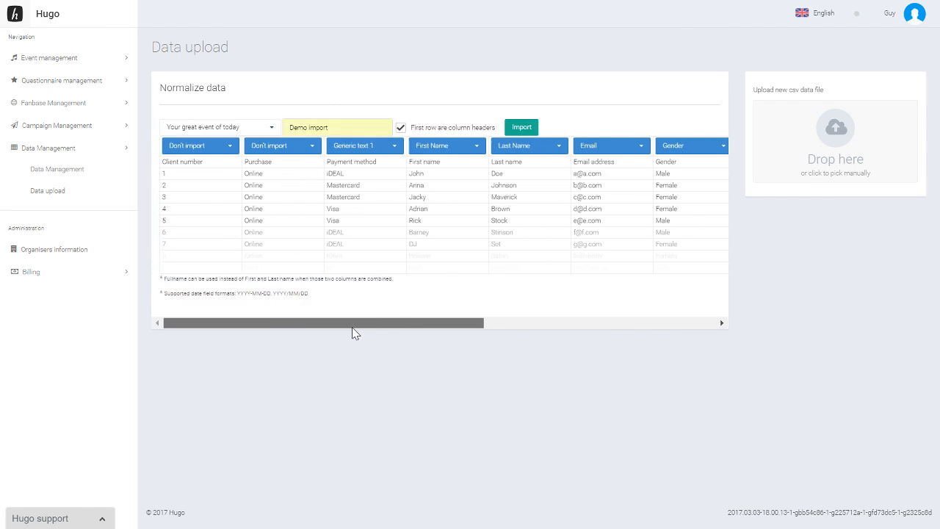
left_click(522, 130)
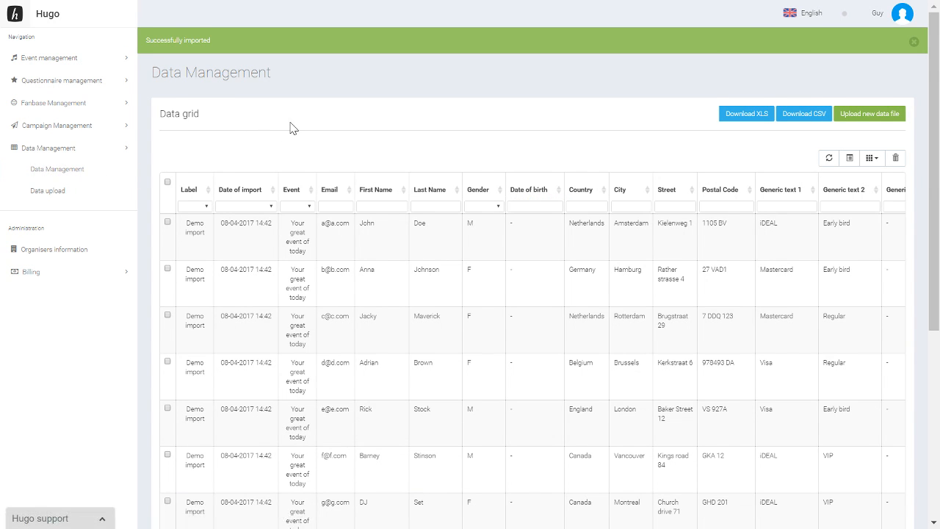
Filter the data grid's Country column by "net" and select every row that matches the filter.
scroll(290, 130, "down", 1)
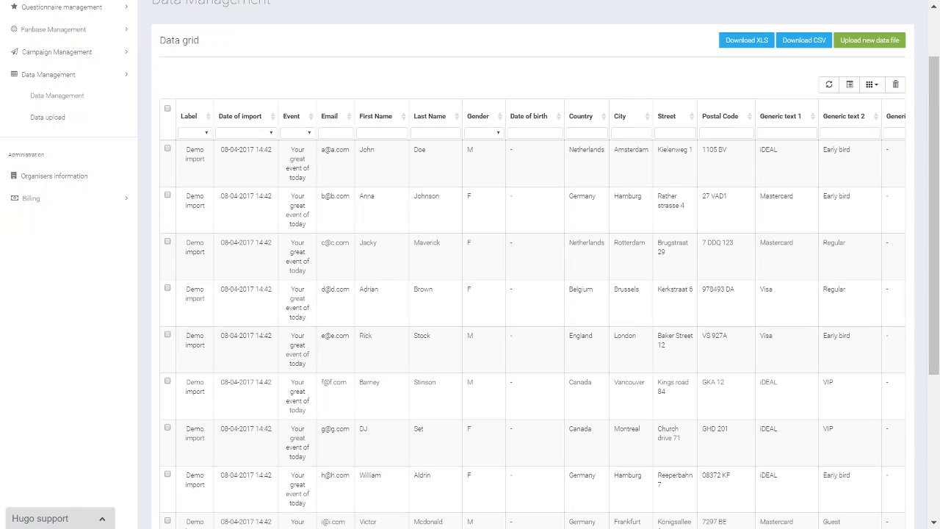
left_click(586, 133)
type("net")
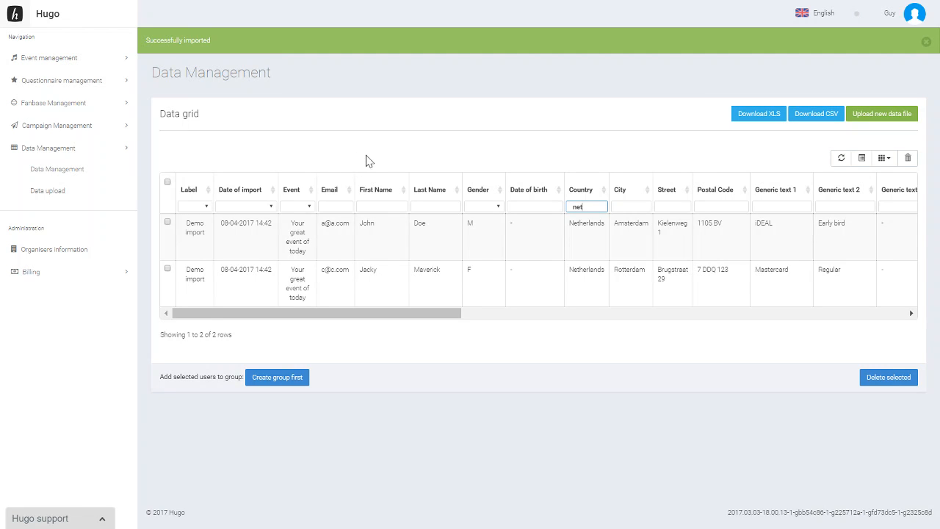
left_click(167, 183)
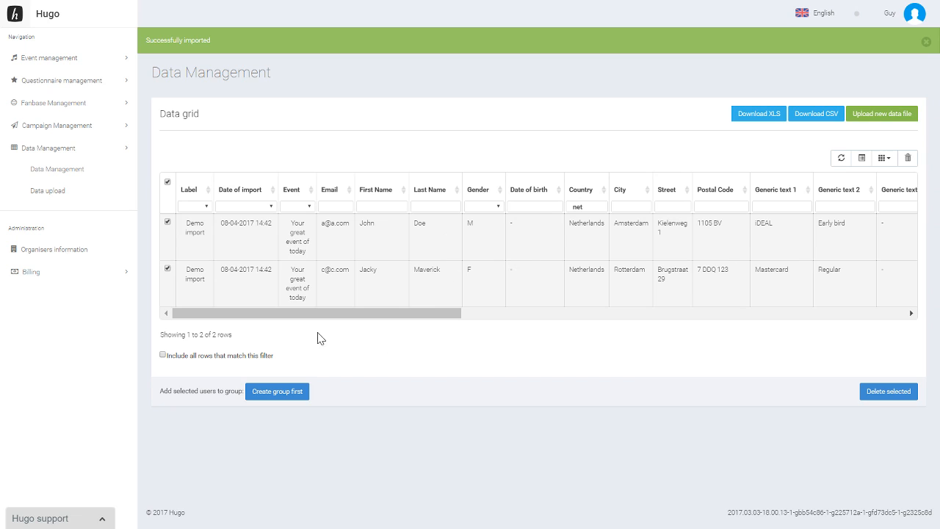
left_click(162, 356)
Create a new group named "Testgroep" for the selected users and save it.
left_click(279, 397)
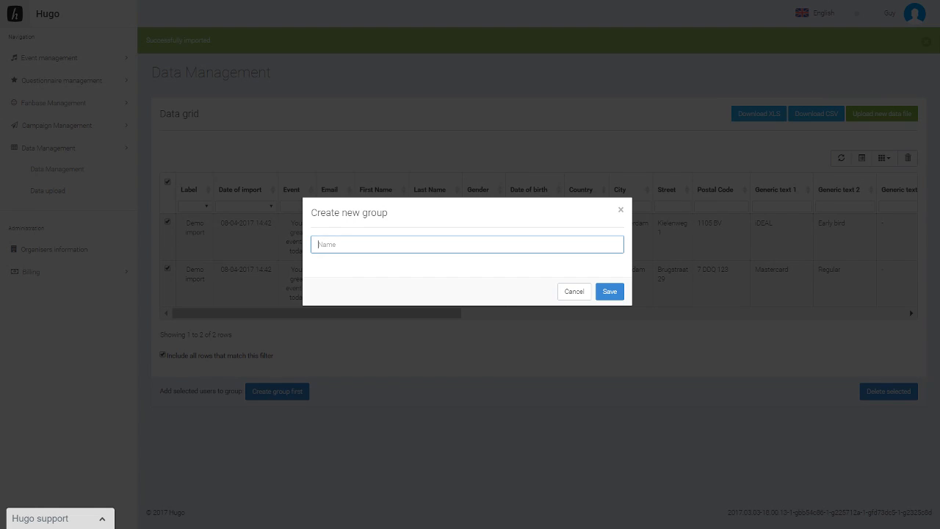
type("Test")
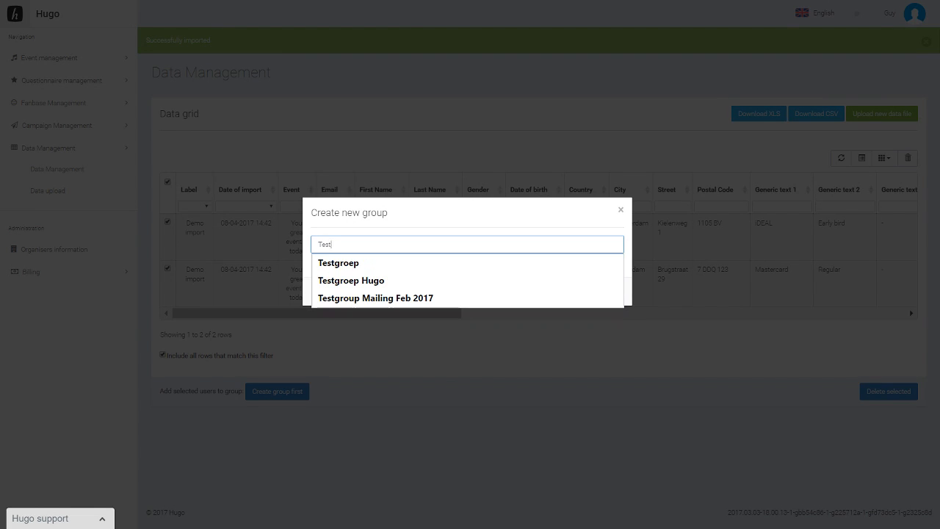
left_click(413, 262)
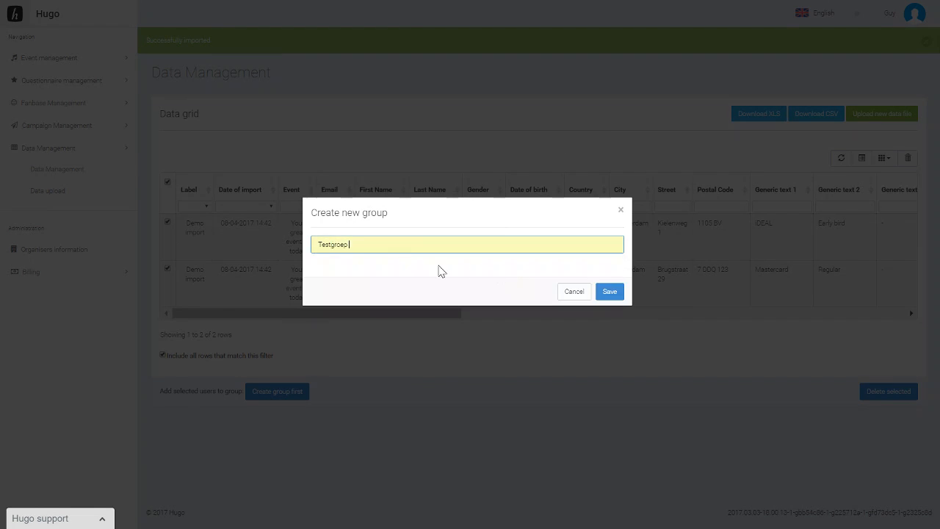
left_click(610, 292)
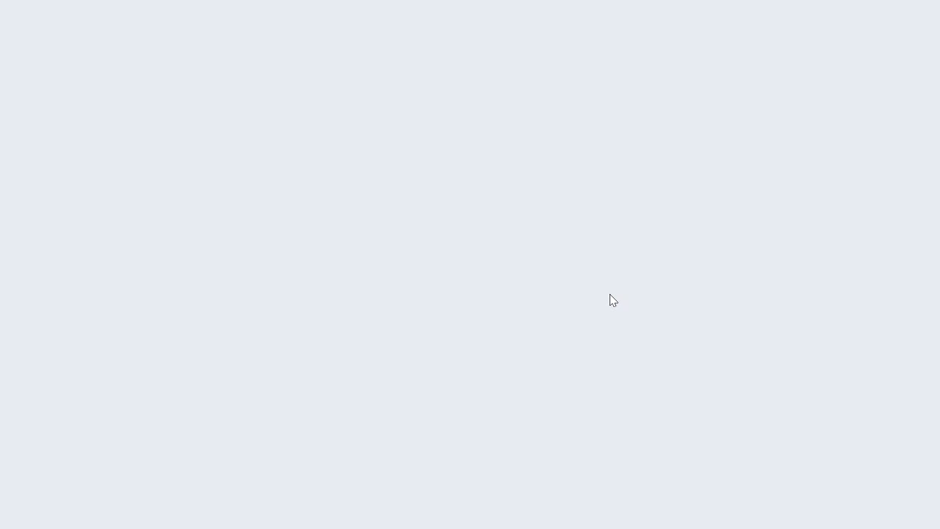